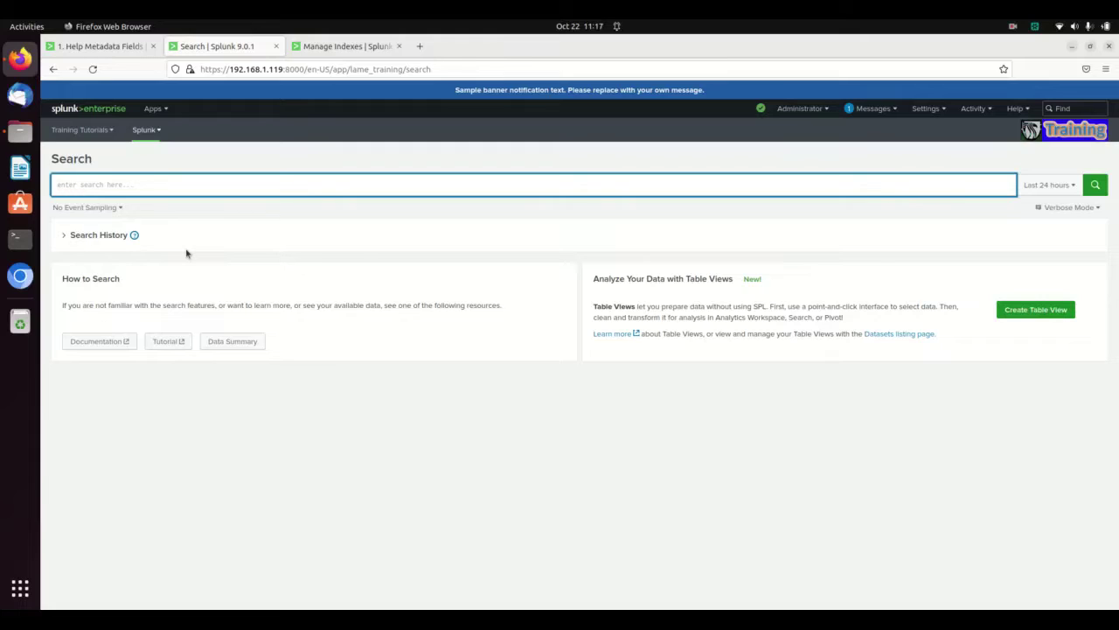
# - Run '| metadata index=* type=sourcetypes', returning 51 sourcetype rows with times and totalCount
pyautogui.write('| ')
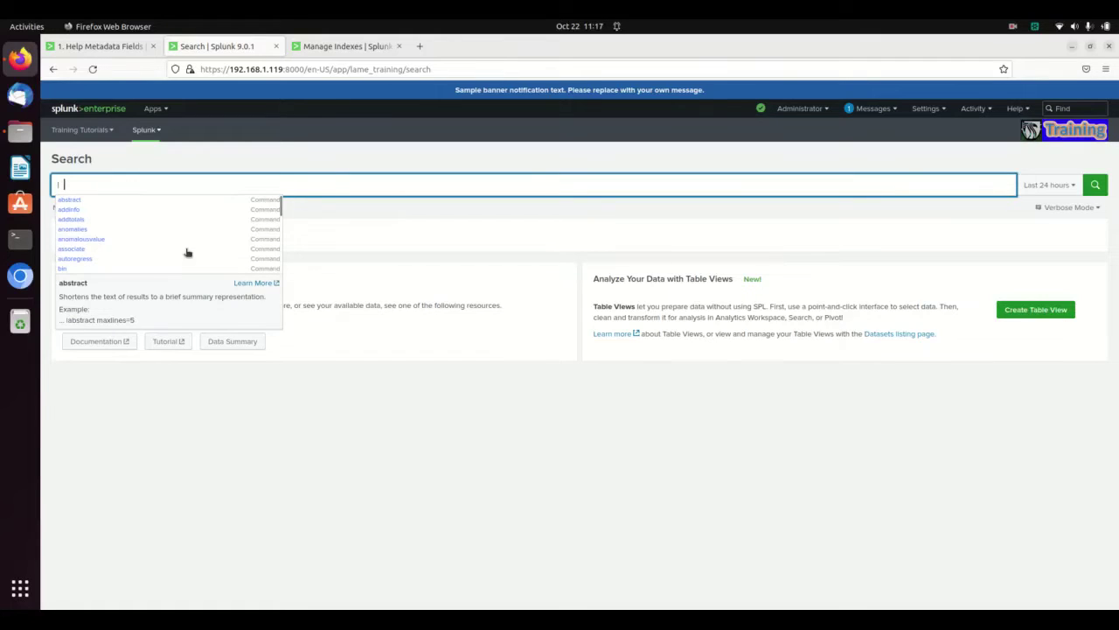
pyautogui.write('metadata')
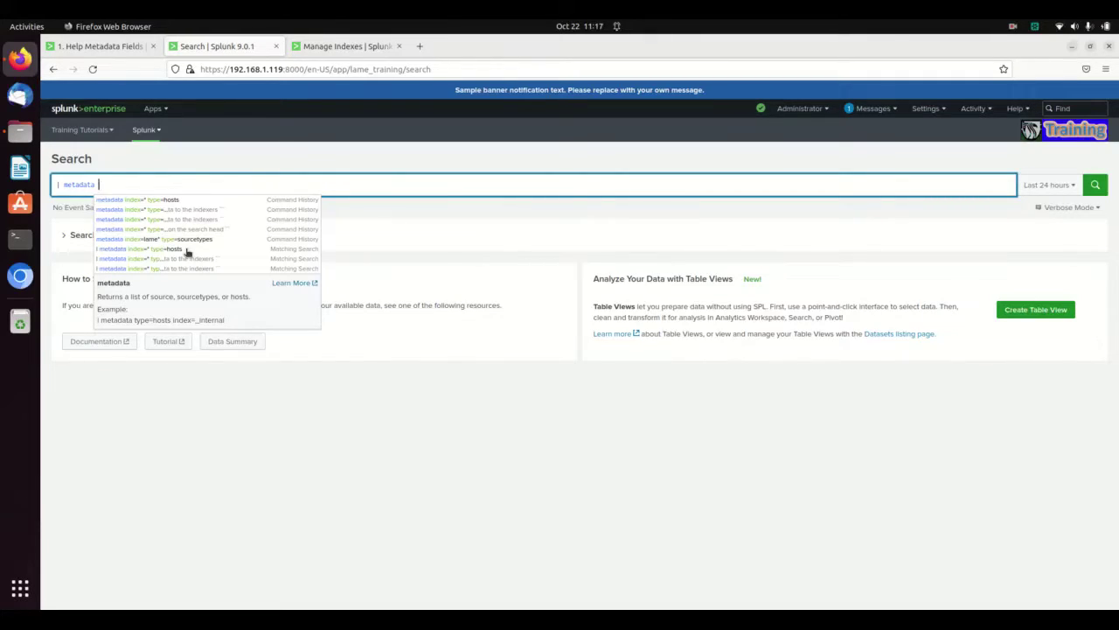
pyautogui.write('index=*')
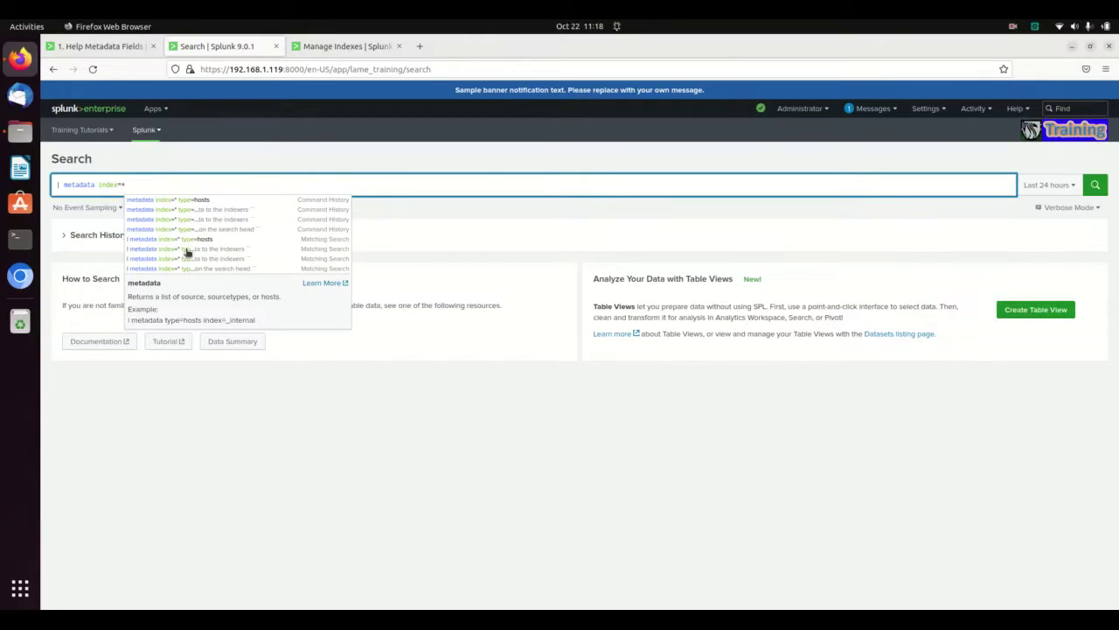
pyautogui.write(' type')
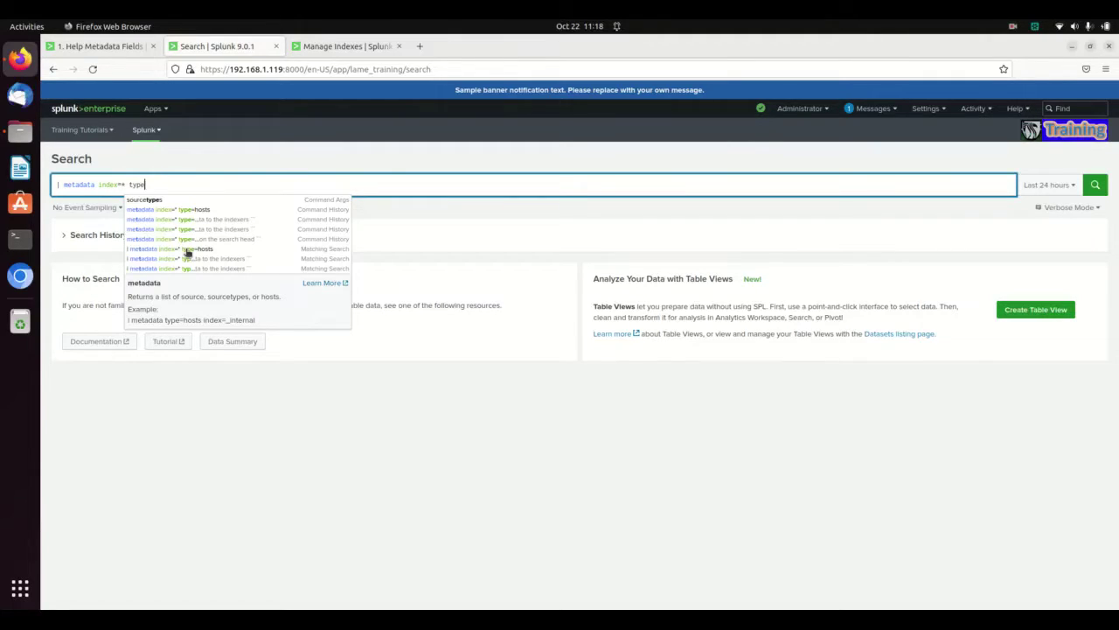
pyautogui.write('=')
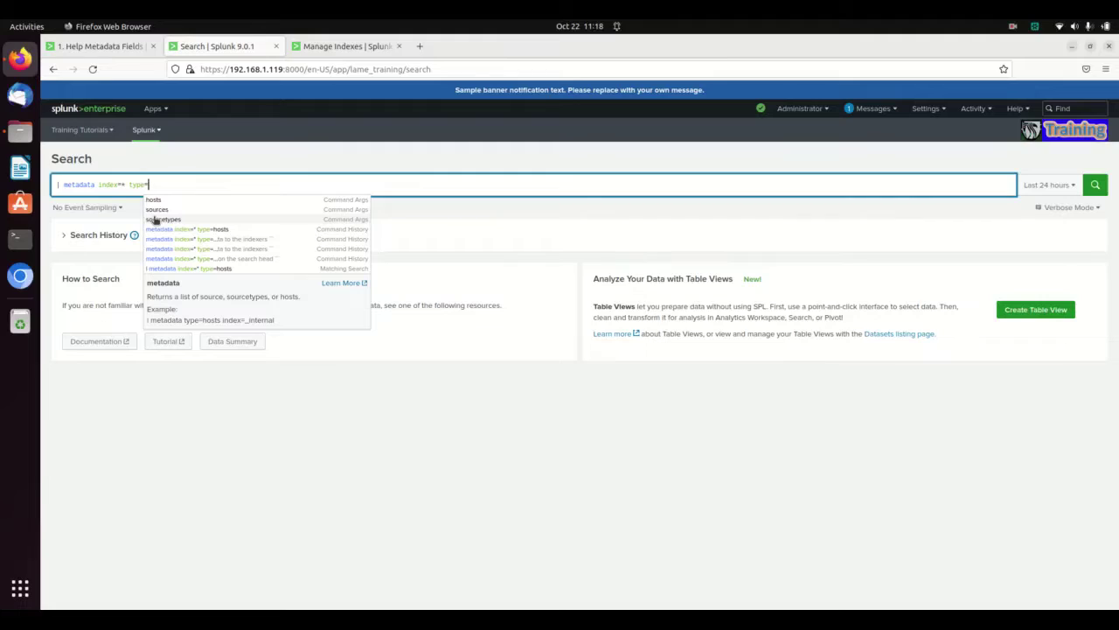
pyautogui.write('sourcetypes')
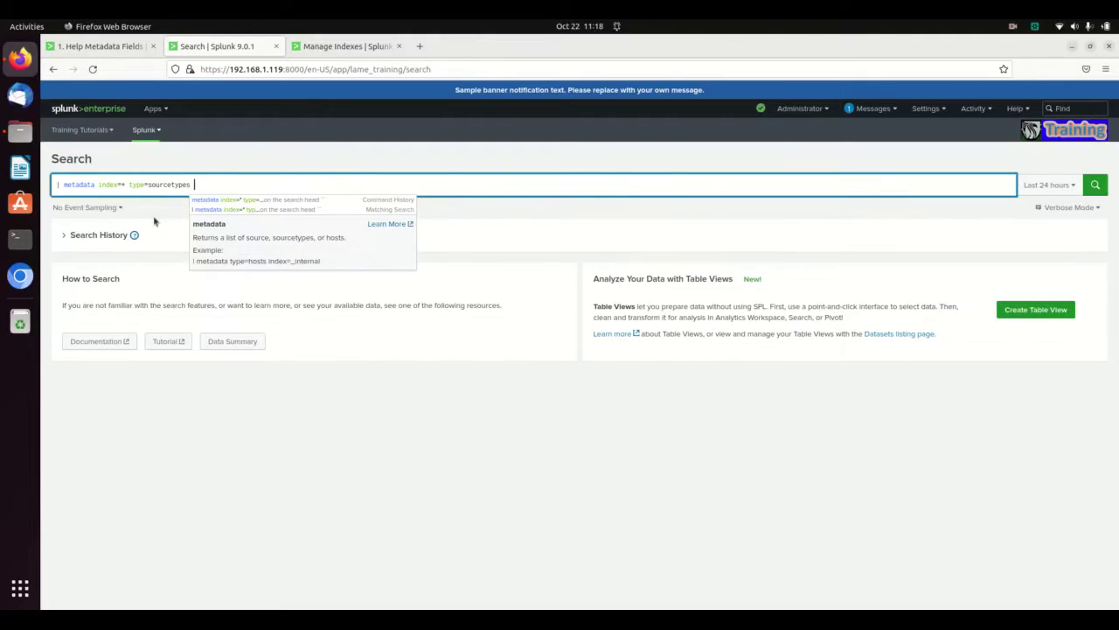
pyautogui.press('Return')
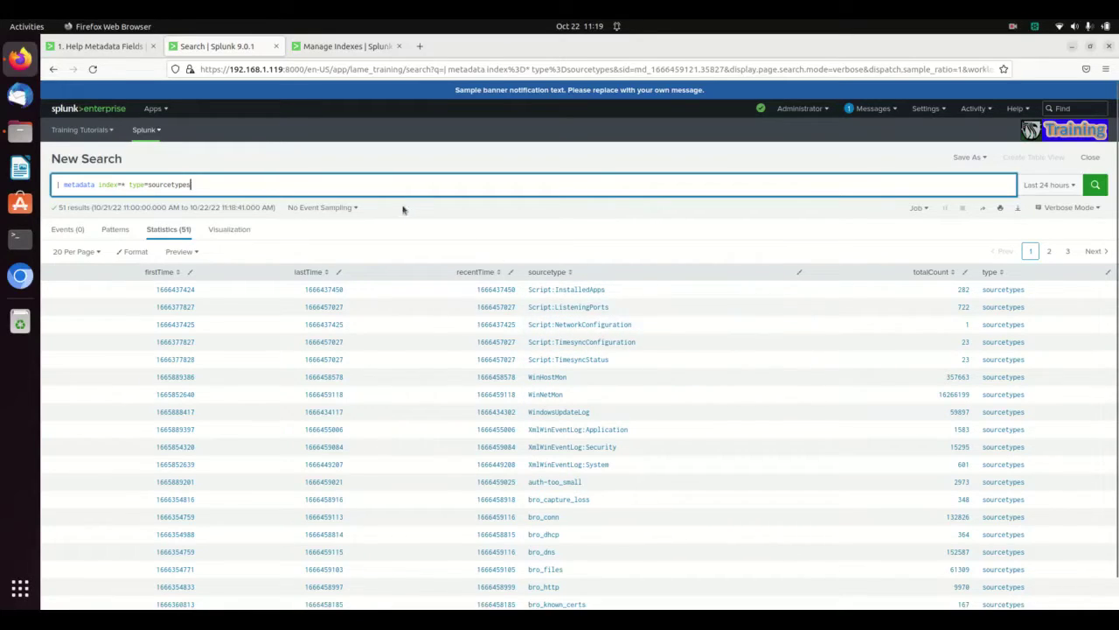
# - Replace the query with 'index=lame_training sourcetype=lame_conn | head 10' and run it
pyautogui.press('BackSpace')
pyautogui.press('BackSpace')
pyautogui.press('BackSpace')
pyautogui.press('BackSpace')
pyautogui.press('BackSpace')
pyautogui.press('BackSpace')
pyautogui.press('BackSpace')
pyautogui.press('BackSpace')
pyautogui.press('BackSpace')
pyautogui.press('BackSpace')
pyautogui.press('BackSpace')
pyautogui.press('BackSpace')
pyautogui.press('BackSpace')
pyautogui.press('BackSpace')
pyautogui.press('BackSpace')
pyautogui.press('BackSpace')
pyautogui.press('BackSpace')
pyautogui.press('BackSpace')
pyautogui.press('BackSpace')
pyautogui.press('BackSpace')
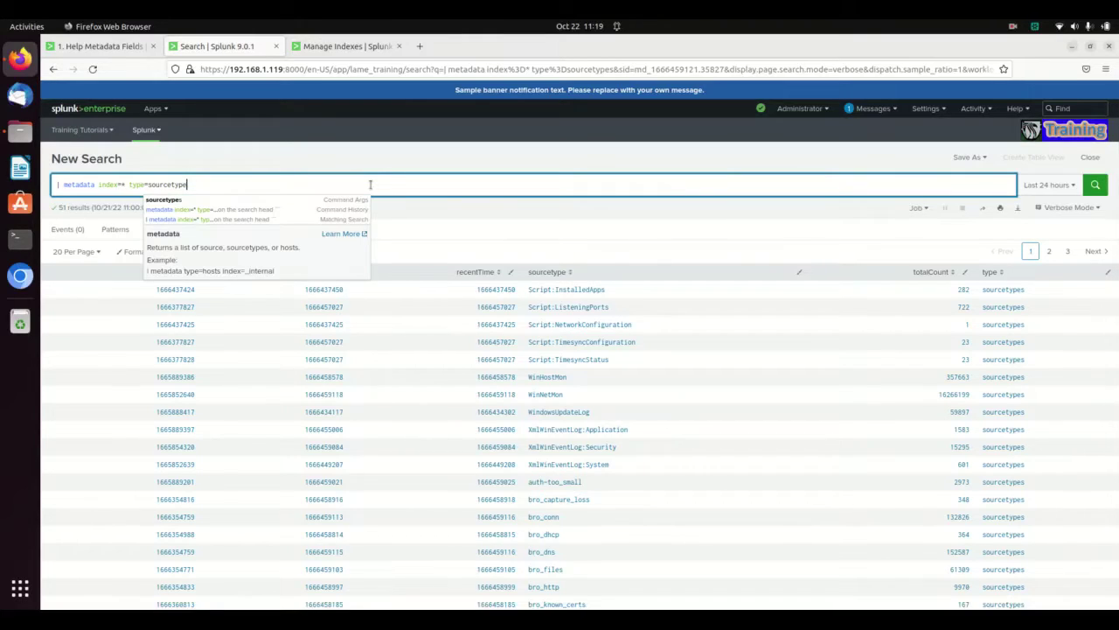
pyautogui.write('index=lame_training ')
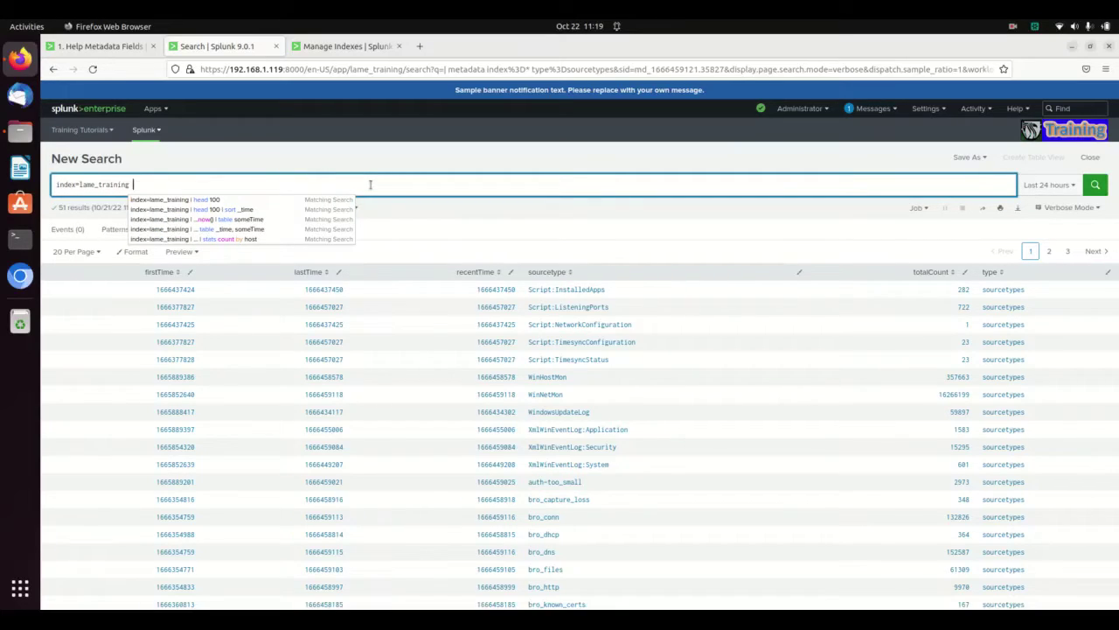
pyautogui.write('sourcetype')
pyautogui.press('BackSpace')
pyautogui.press('BackSpace')
pyautogui.press('BackSpace')
pyautogui.press('BackSpace')
pyautogui.press('BackSpace')
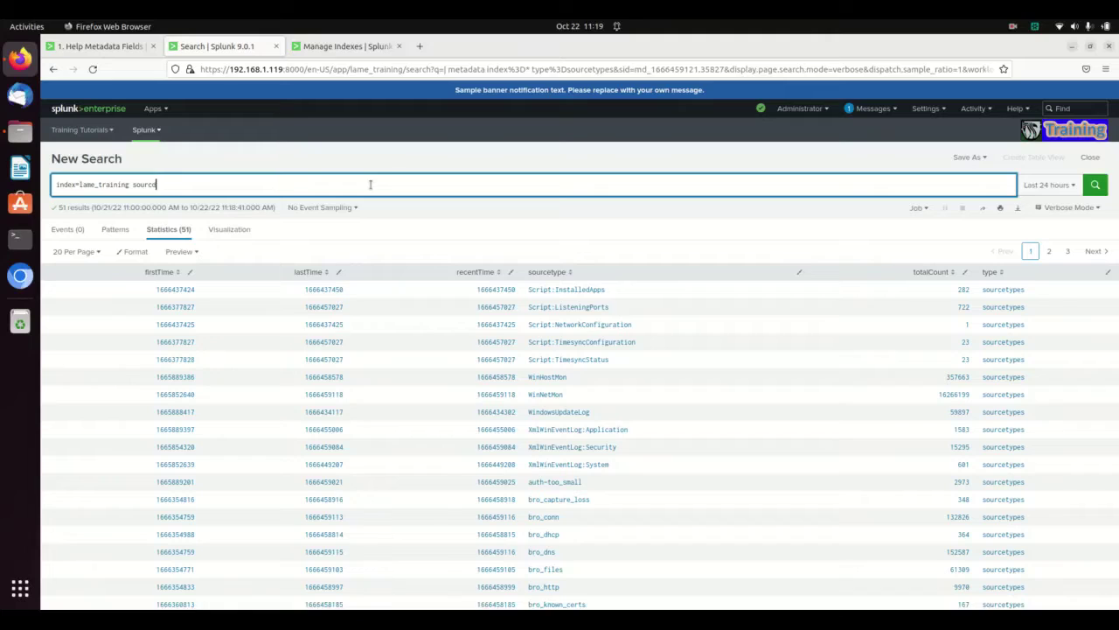
pyautogui.write('etype=core')
pyautogui.press('BackSpace')
pyautogui.press('BackSpace')
pyautogui.press('BackSpace')
pyautogui.press('BackSpace')
pyautogui.write('b')
pyautogui.press('BackSpace')
pyautogui.write('lame_c')
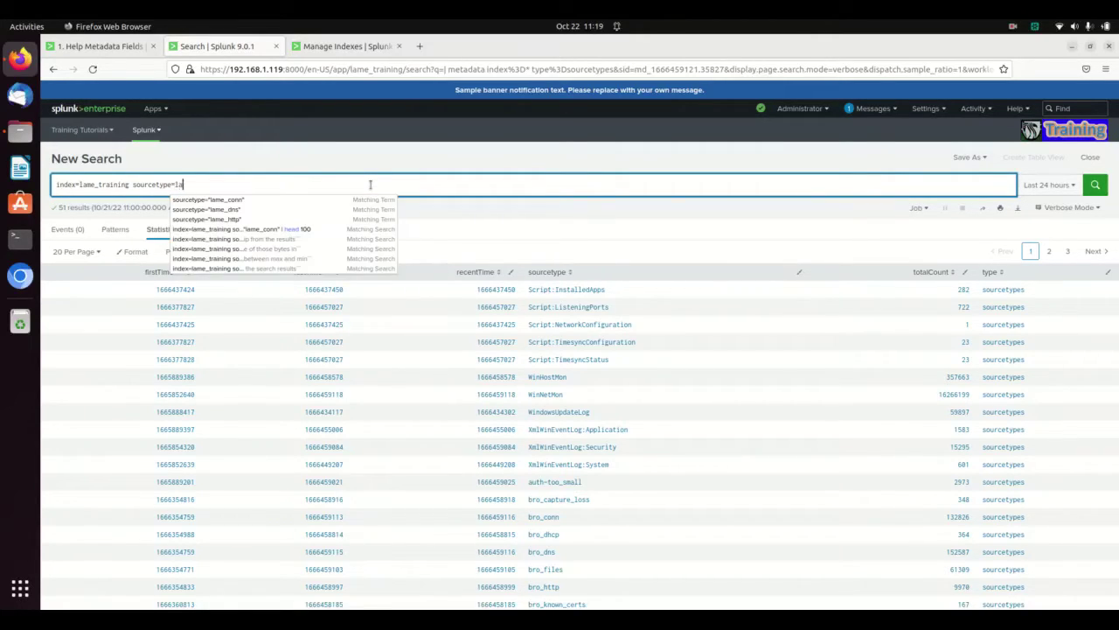
pyautogui.write('onn')
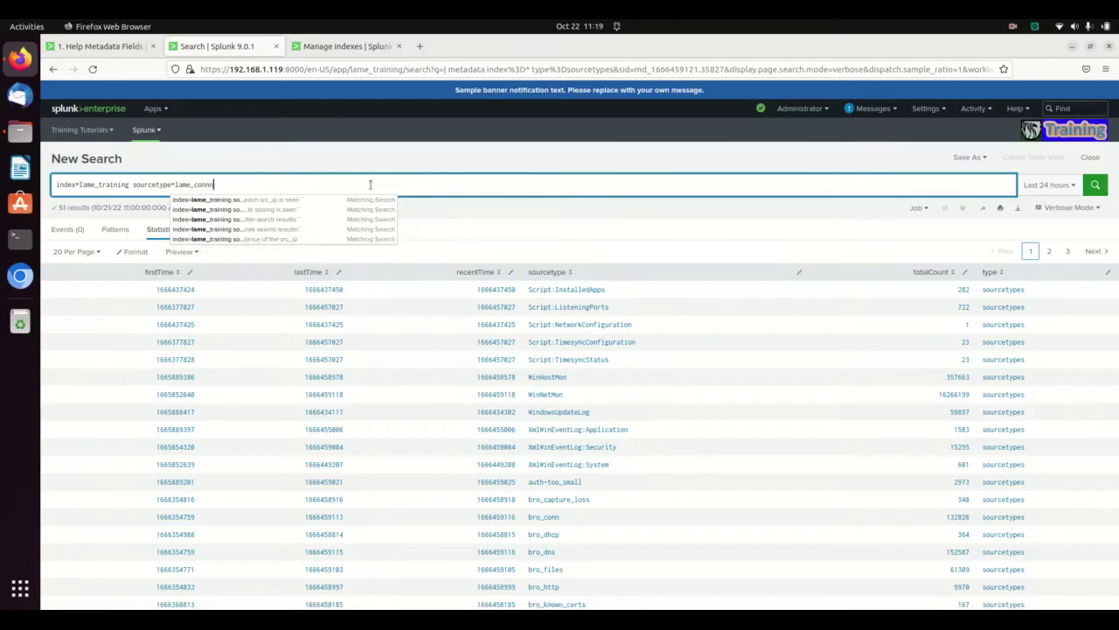
pyautogui.write(' | head')
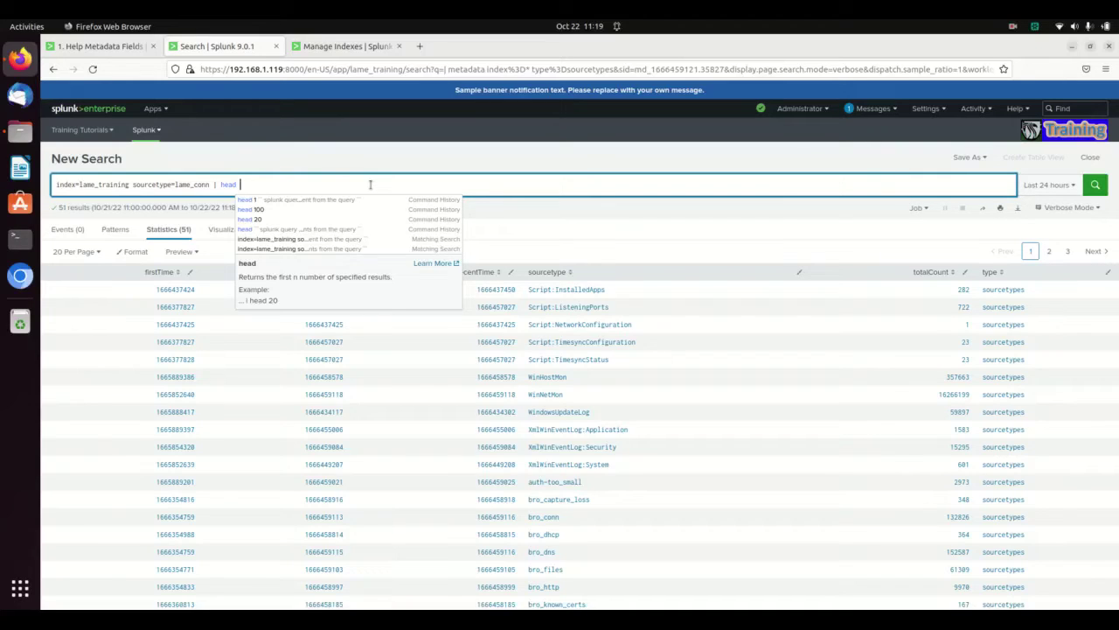
pyautogui.write('10')
pyautogui.press('Return')
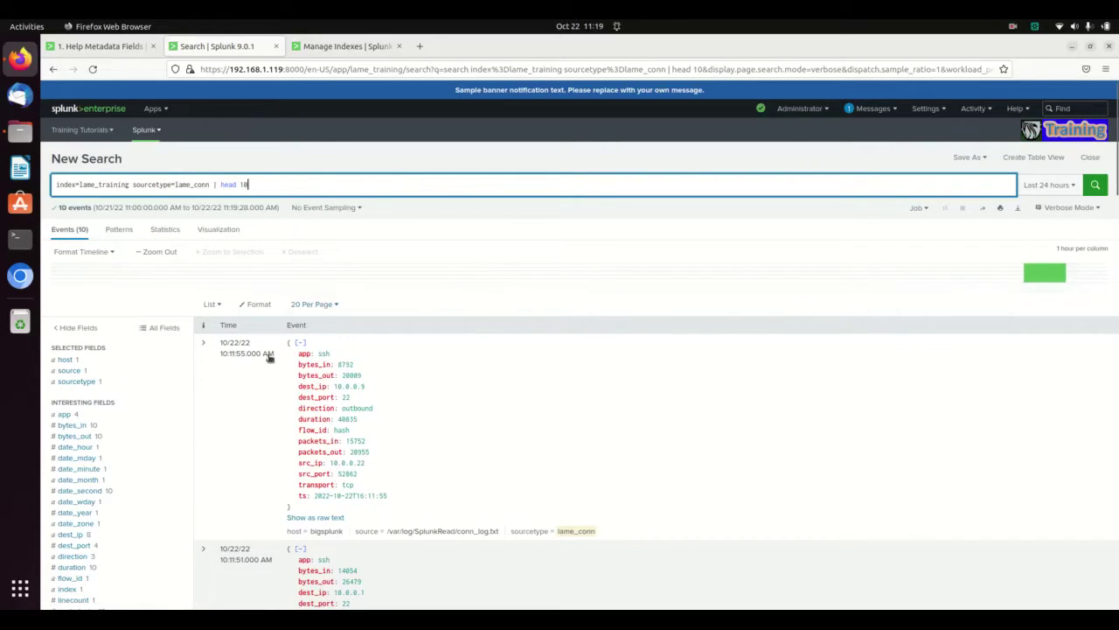
# - Show the first lame_conn event as raw text, then expand and collapse its field-value table
pyautogui.click(317, 517)
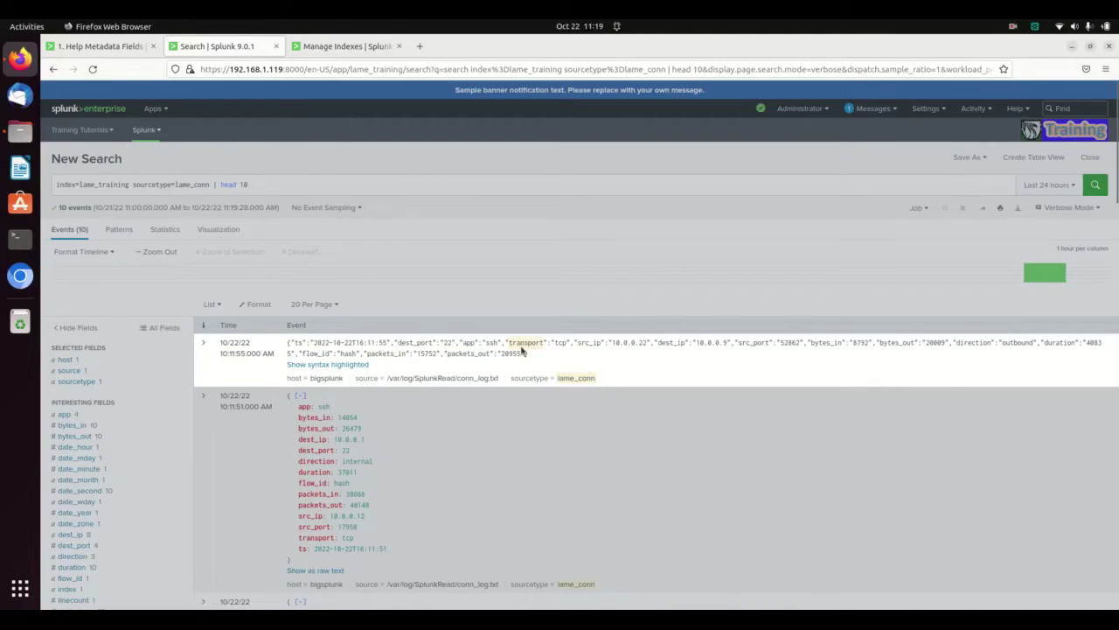
pyautogui.click(200, 355)
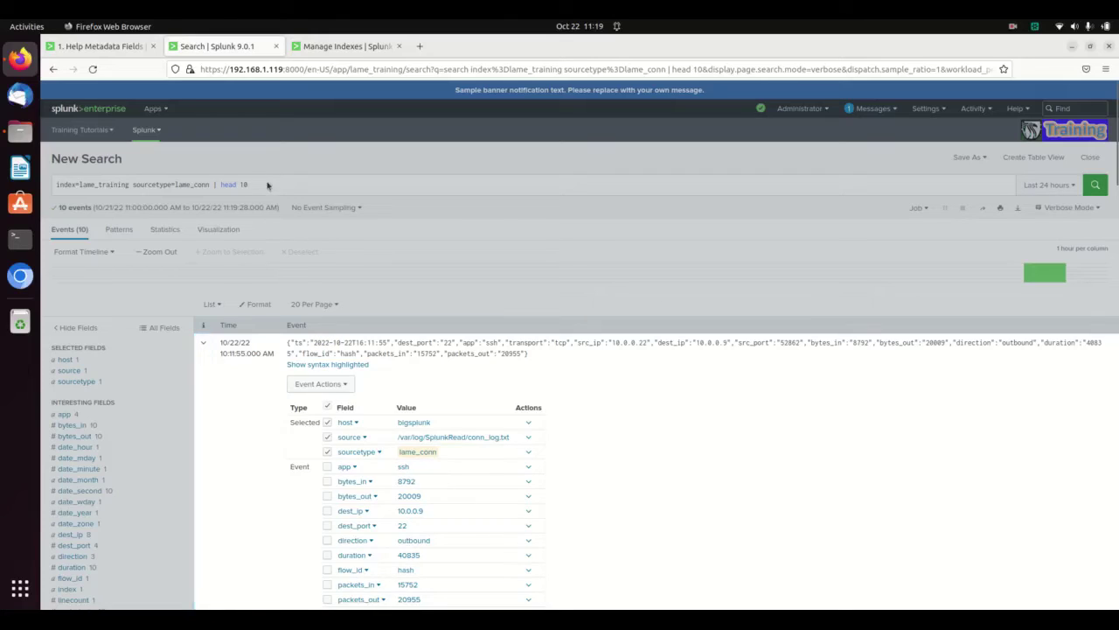
pyautogui.press('Return')
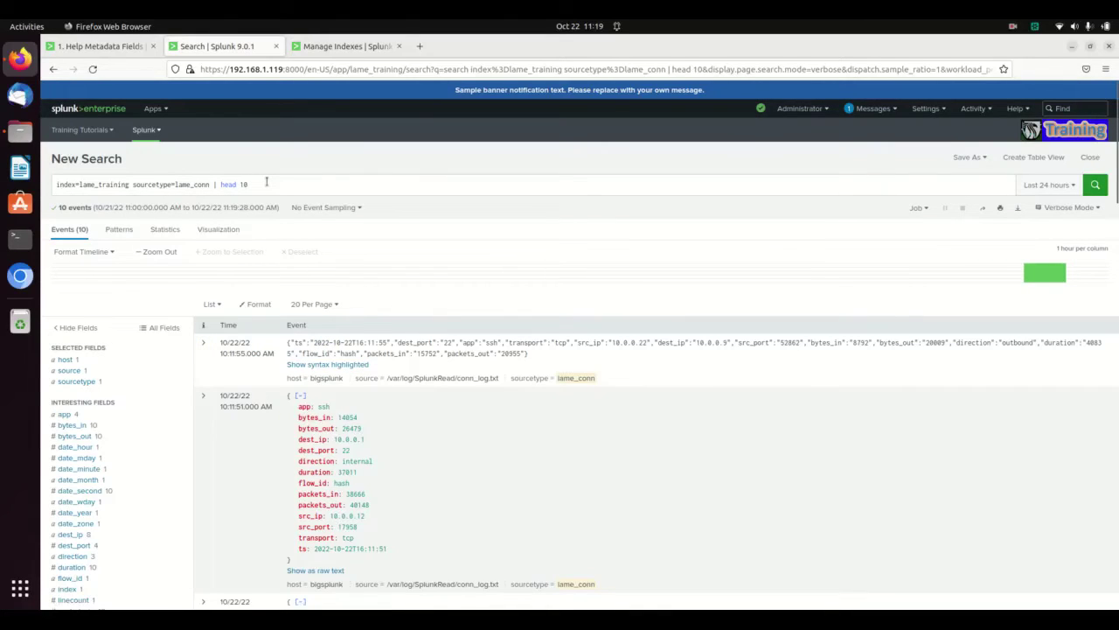